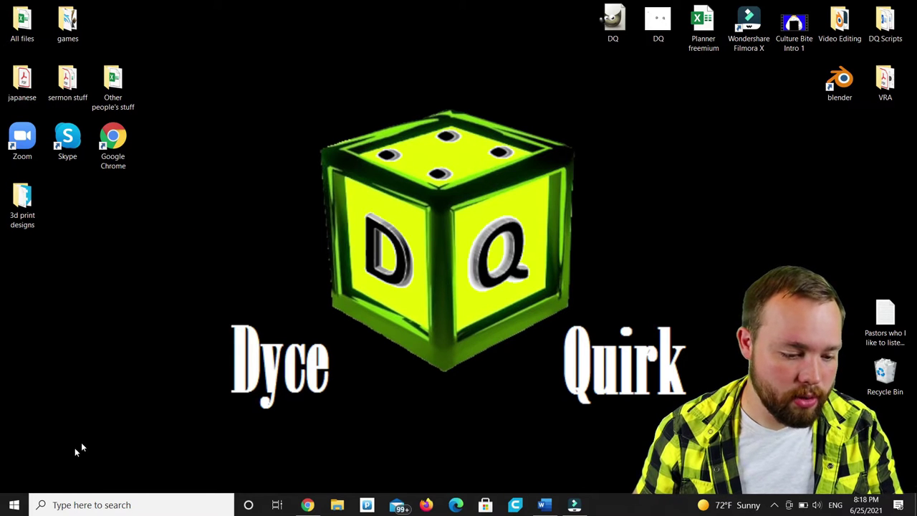
- Open the Settings app by searching 'setting' from the Start menu
click(14, 506)
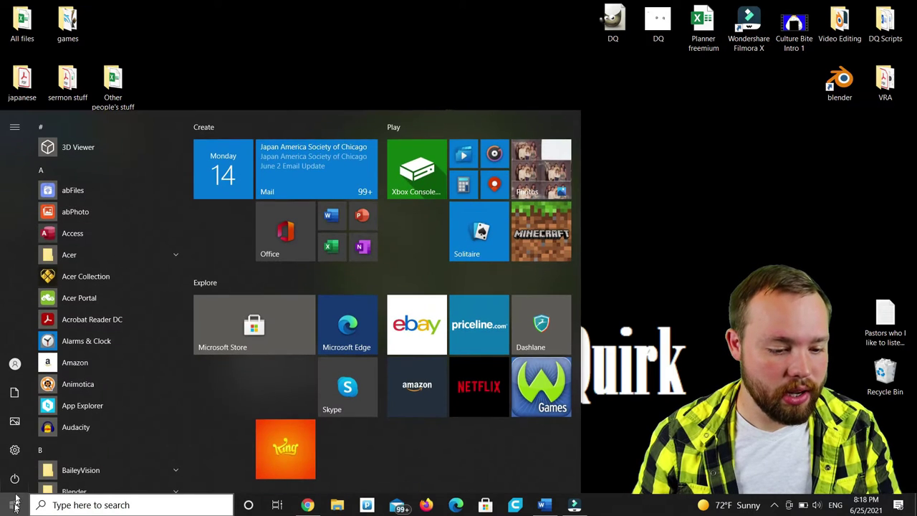
mouse_move(21, 458)
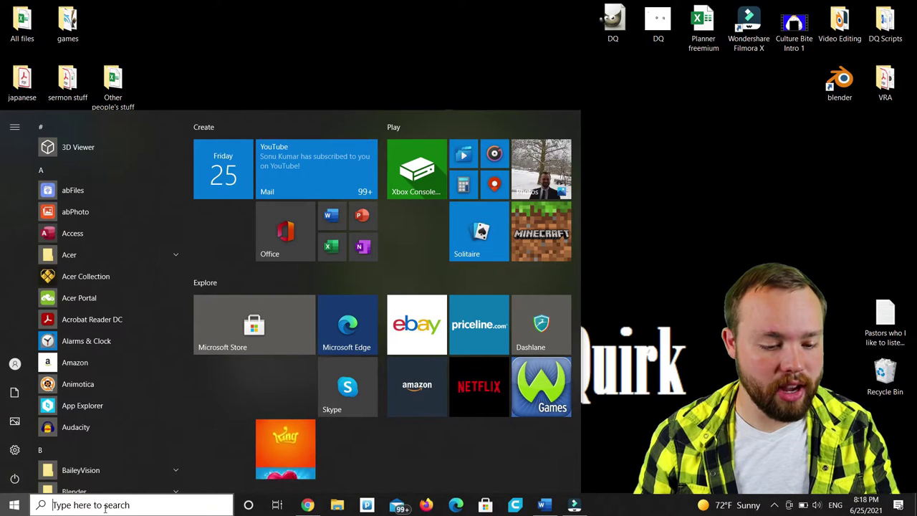
click(104, 505)
text(se)
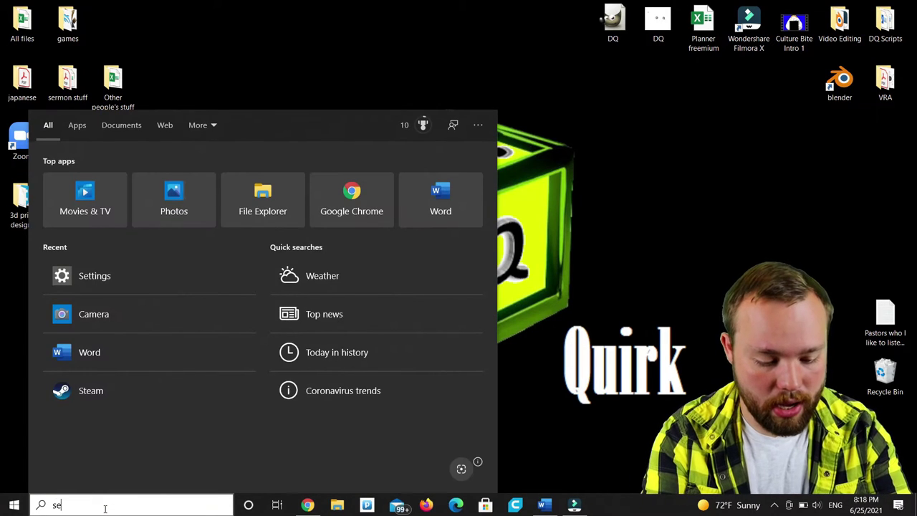
text(tting)
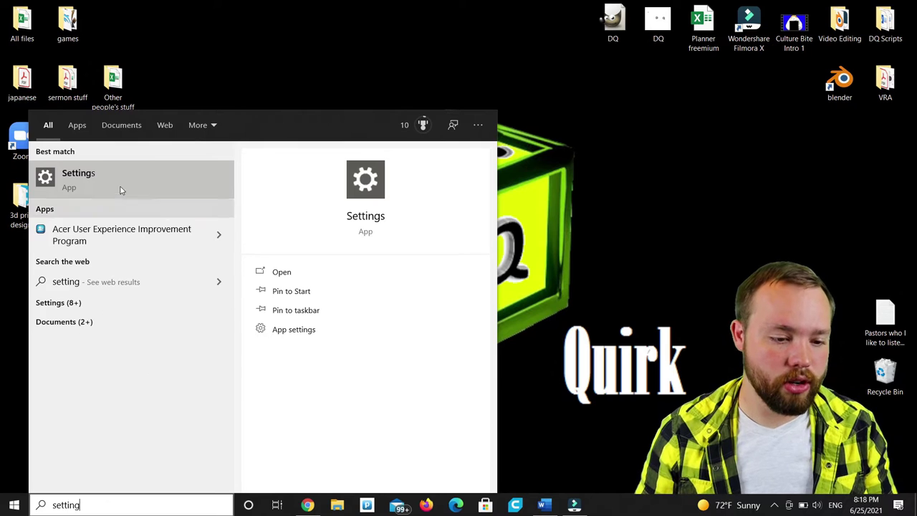
click(120, 182)
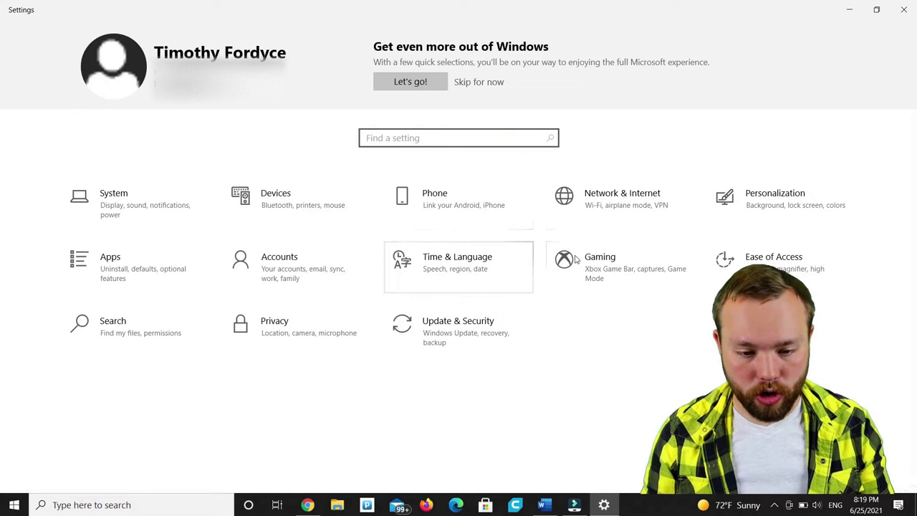
- Go to Time & Language > Language and expand the Japanese entry
click(459, 263)
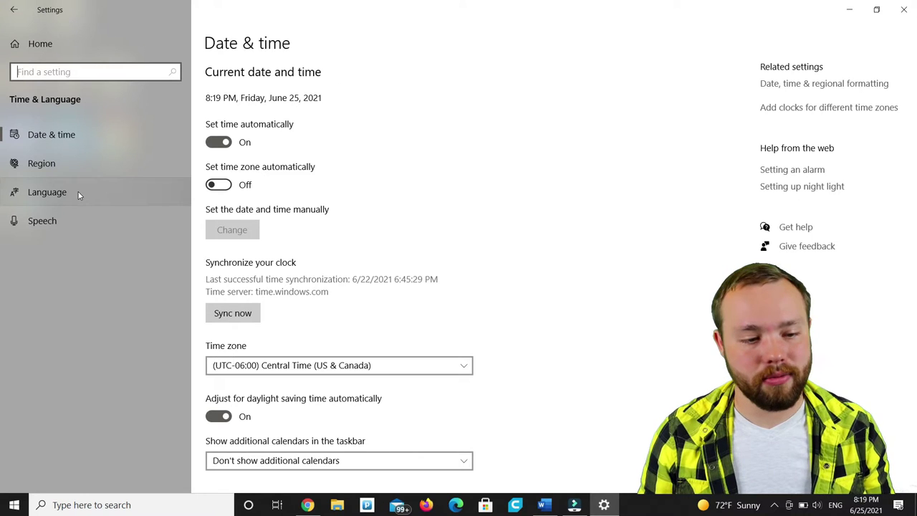
click(78, 193)
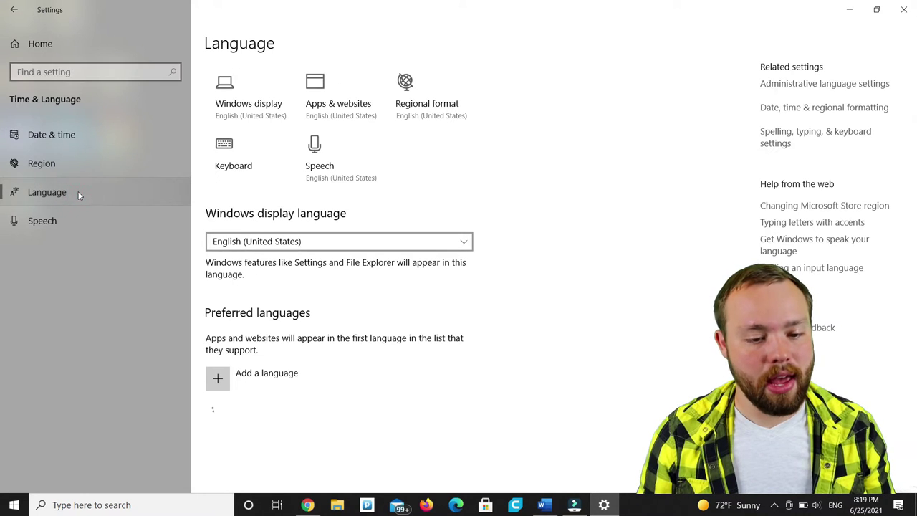
scroll(342, 217, down, 1)
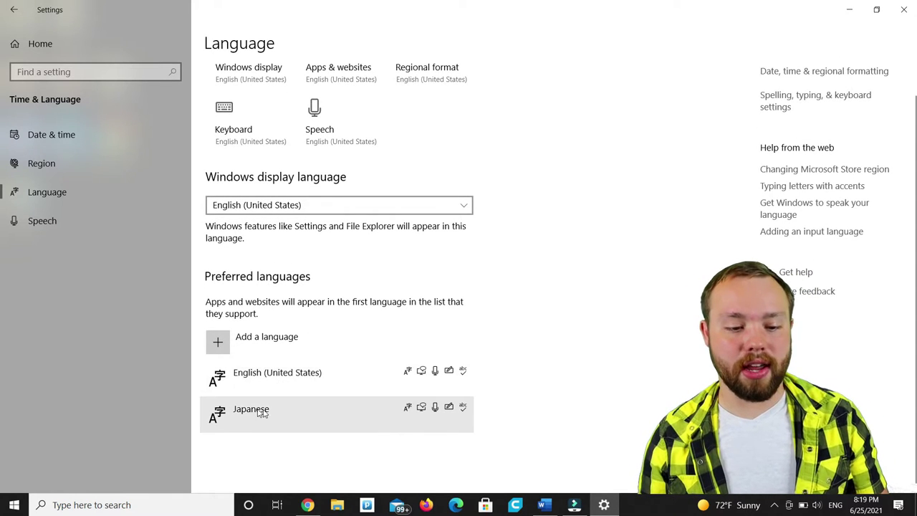
click(415, 425)
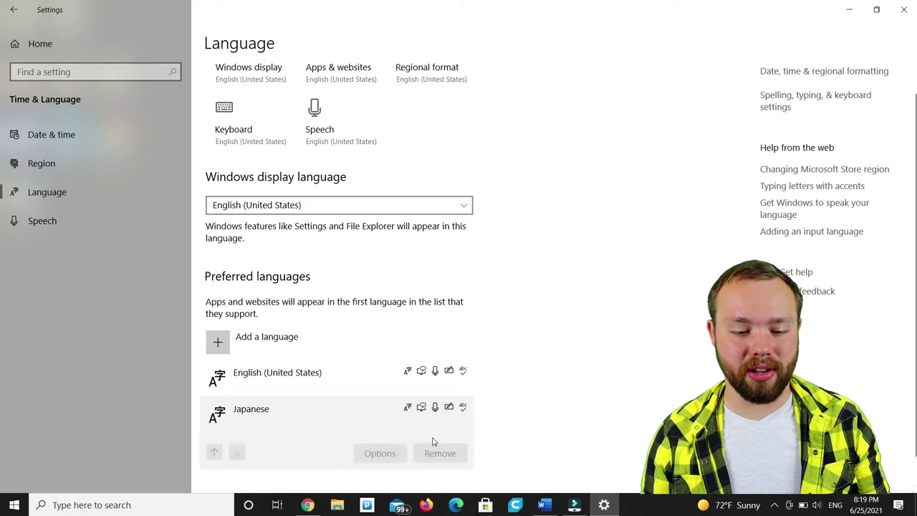
- Remove Japanese, then re-add it by searching 'Japan' and continue to its install options
click(441, 454)
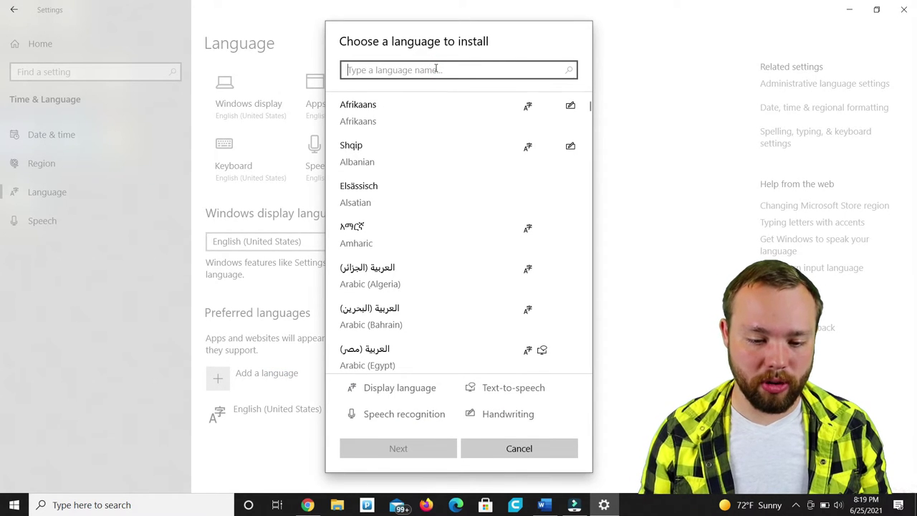
text(Japan)
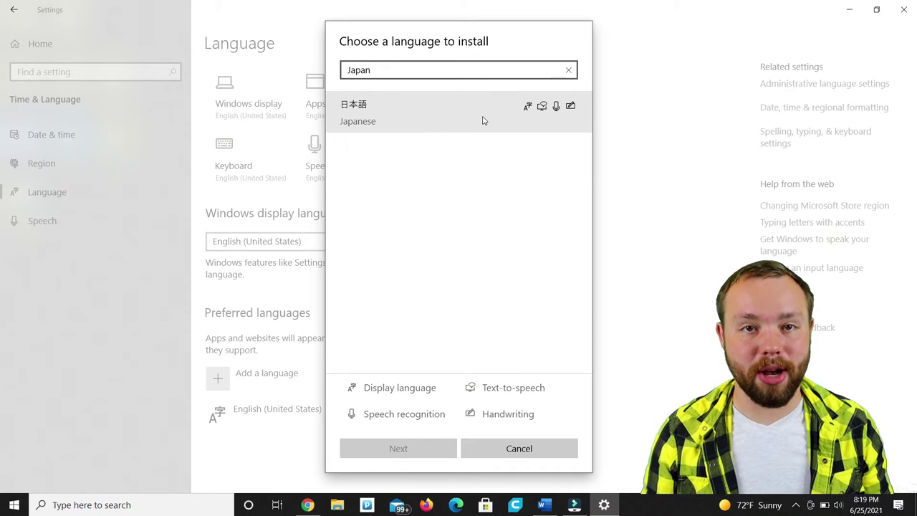
click(483, 121)
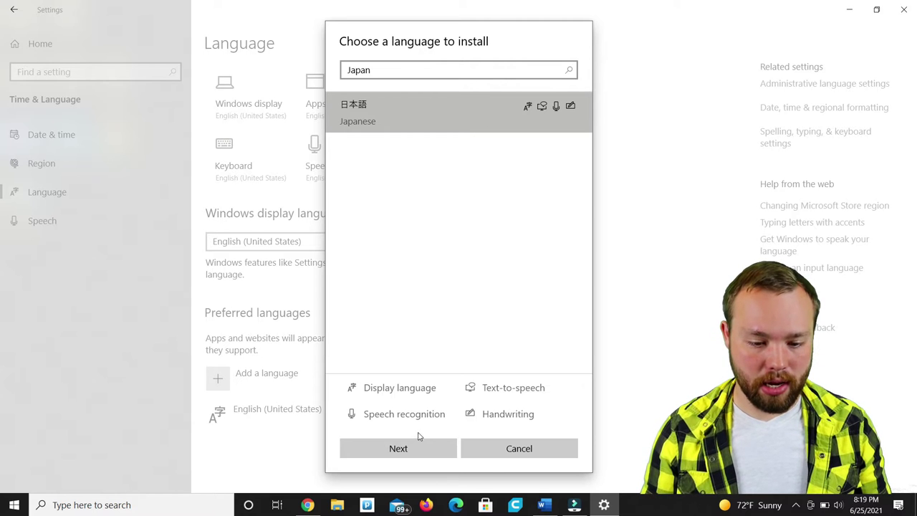
click(416, 450)
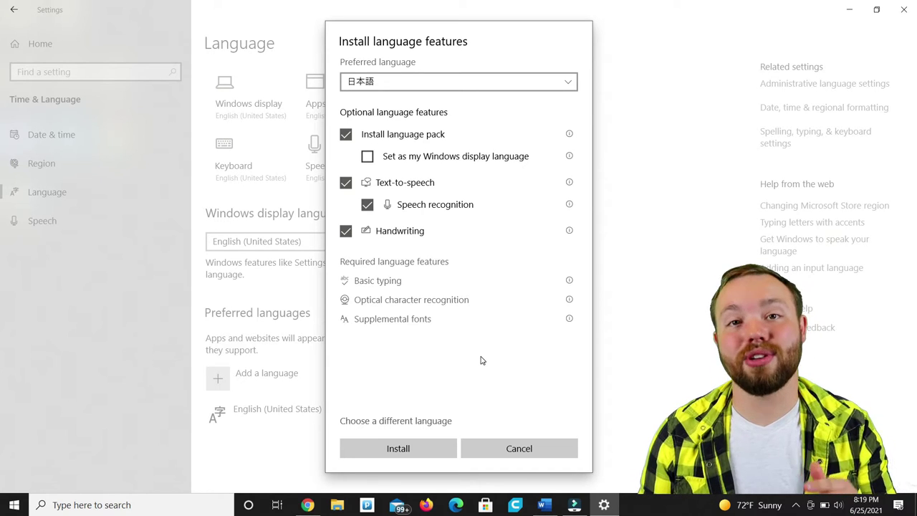
- Install the Japanese language features and confirm Japanese Microsoft IME appears as an input method
click(415, 442)
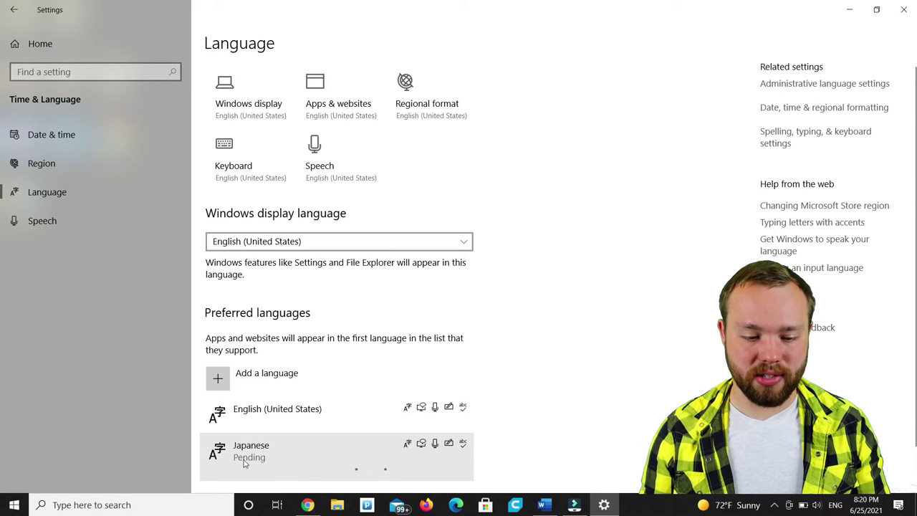
scroll(518, 409, down, 2)
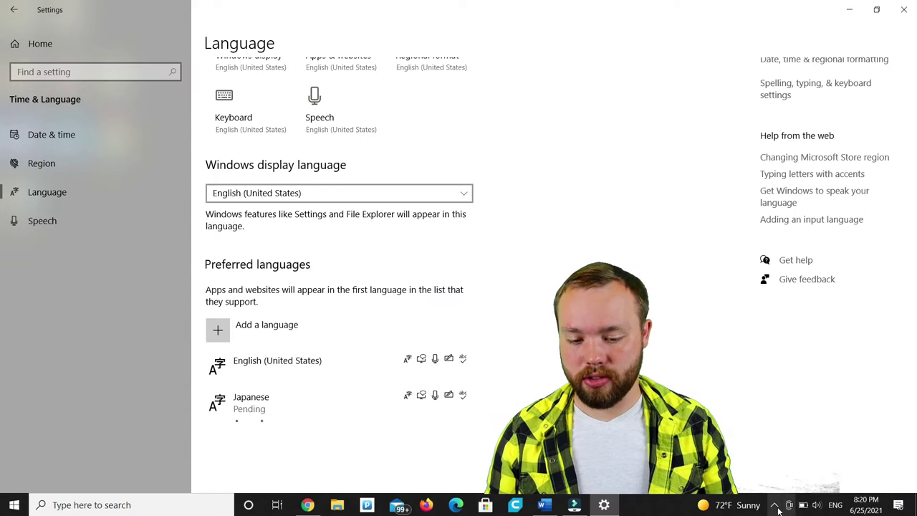
click(347, 473)
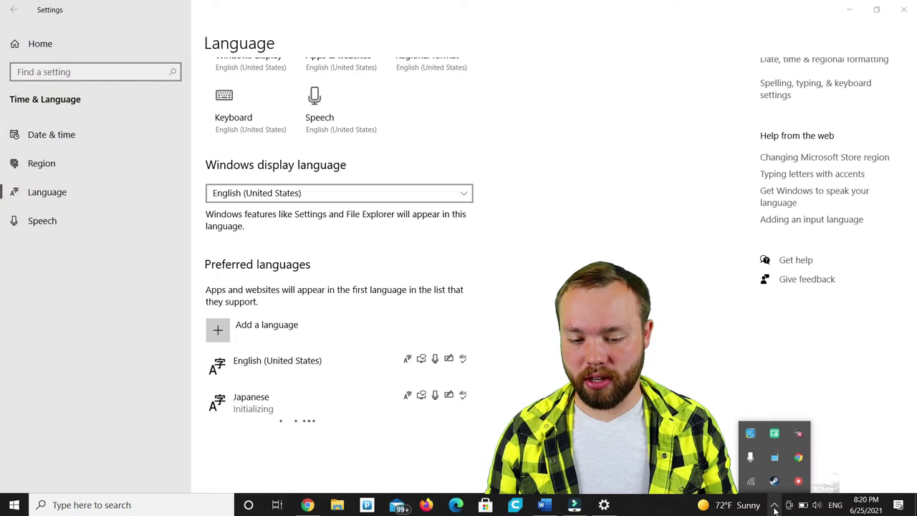
click(774, 506)
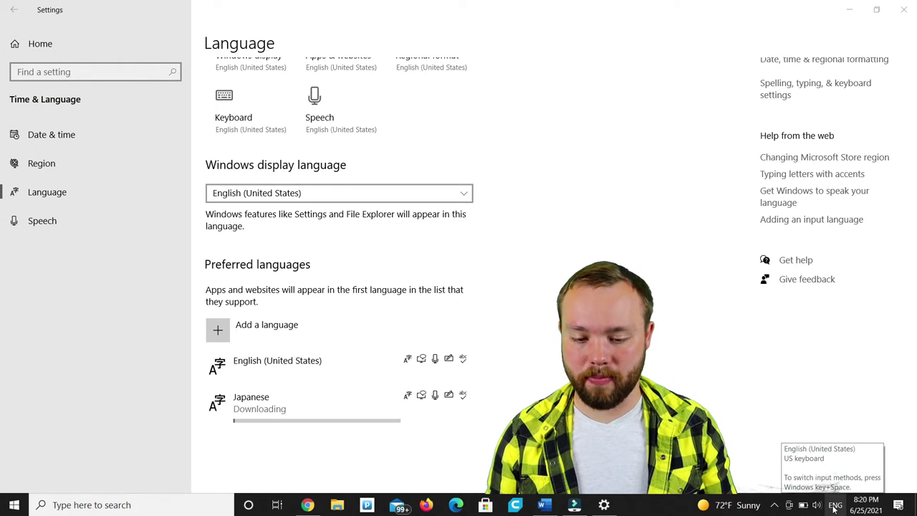
click(834, 506)
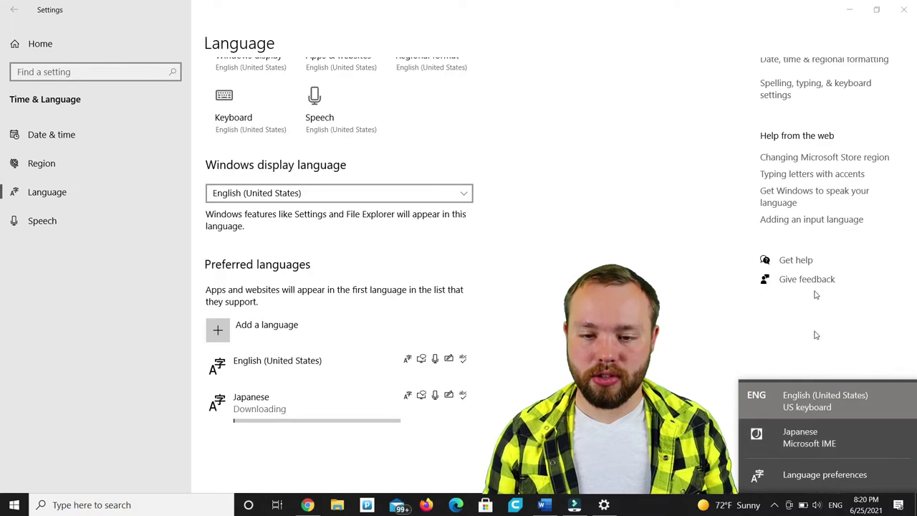
click(844, 10)
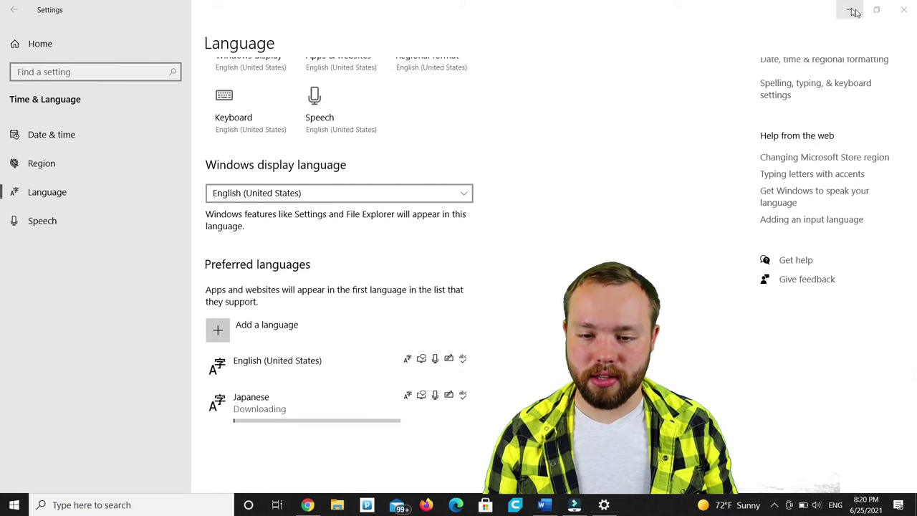
- Close Settings and launch Microsoft Word by searching for 'word'
click(897, 17)
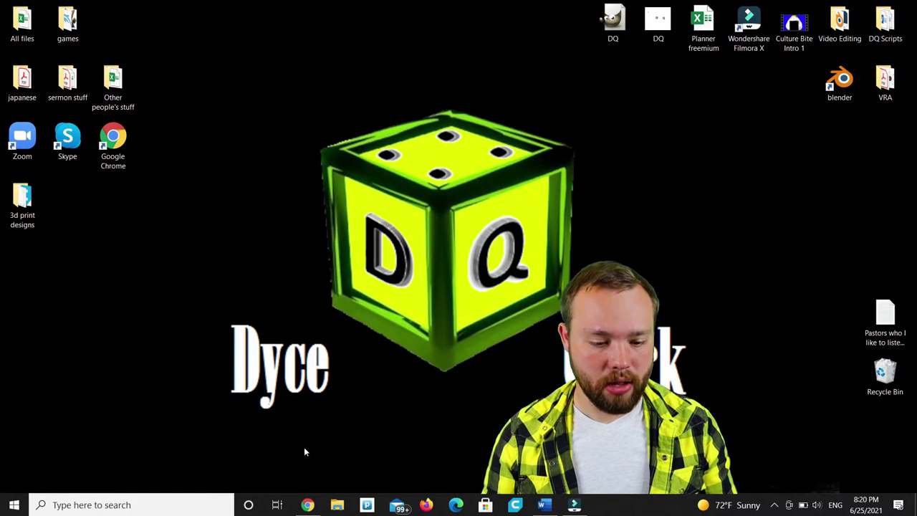
click(92, 505)
text(word)
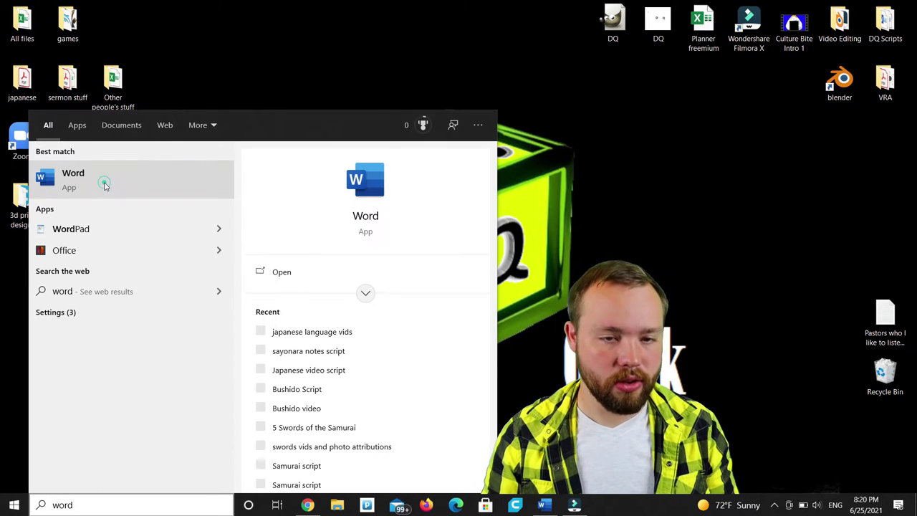
click(105, 185)
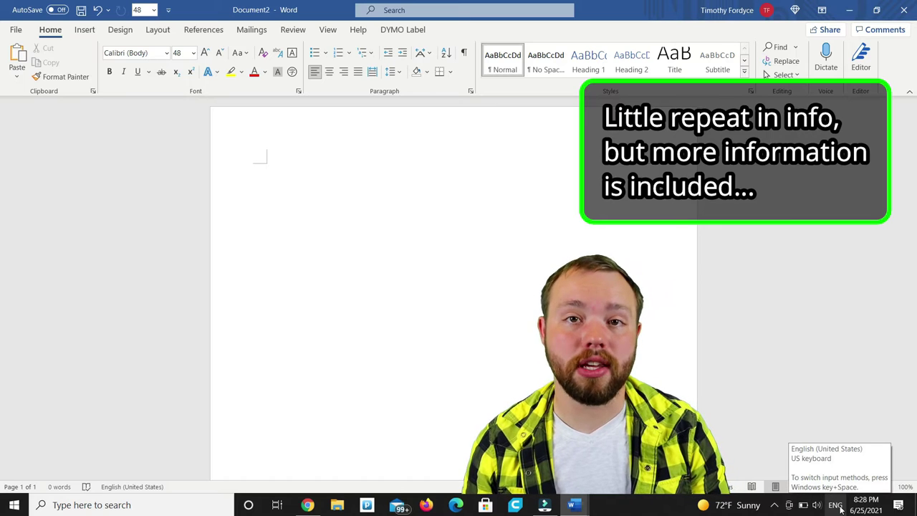
- Switch input to the Japanese Microsoft IME, then type and delete the test letters 'aka'
click(842, 509)
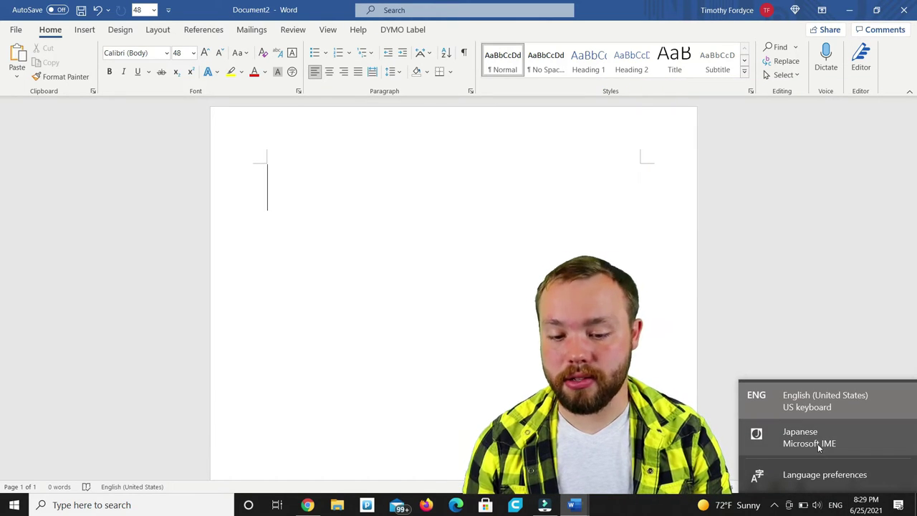
click(771, 441)
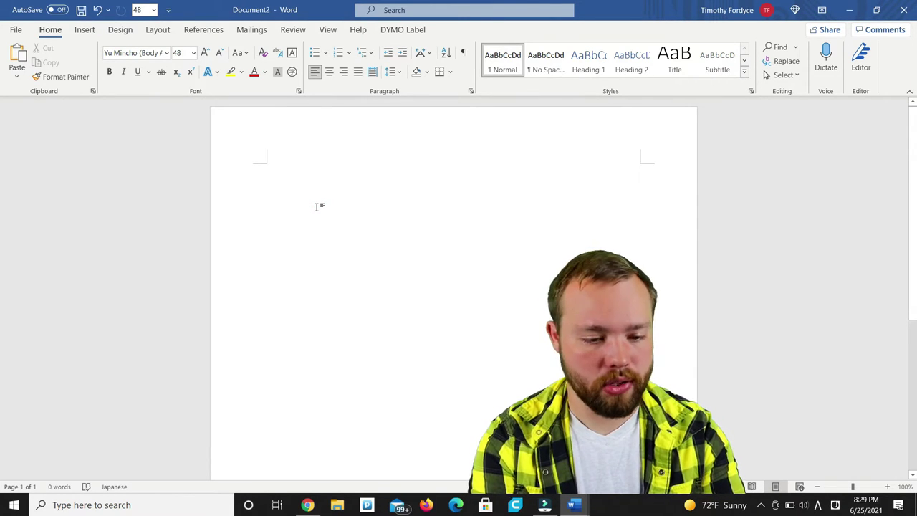
text(aka)
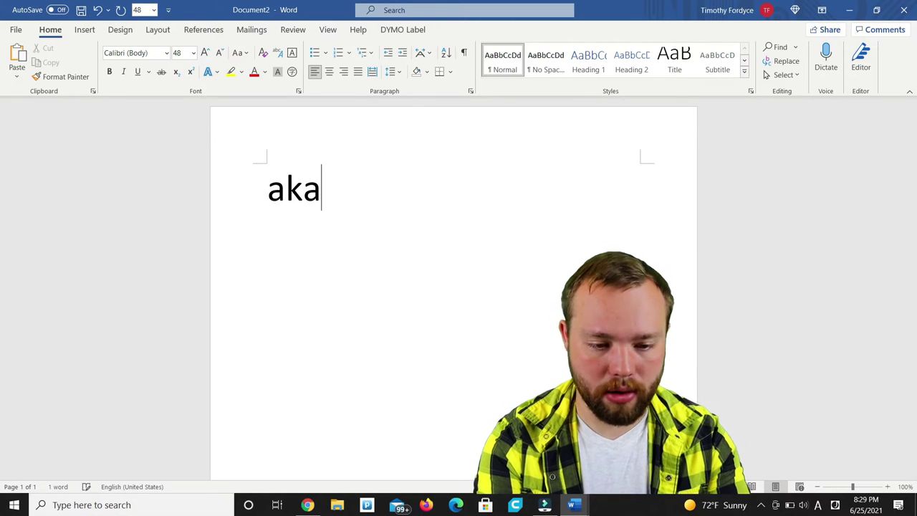
key(BackSpace)
key(BackSpace)
key(BackSpace)
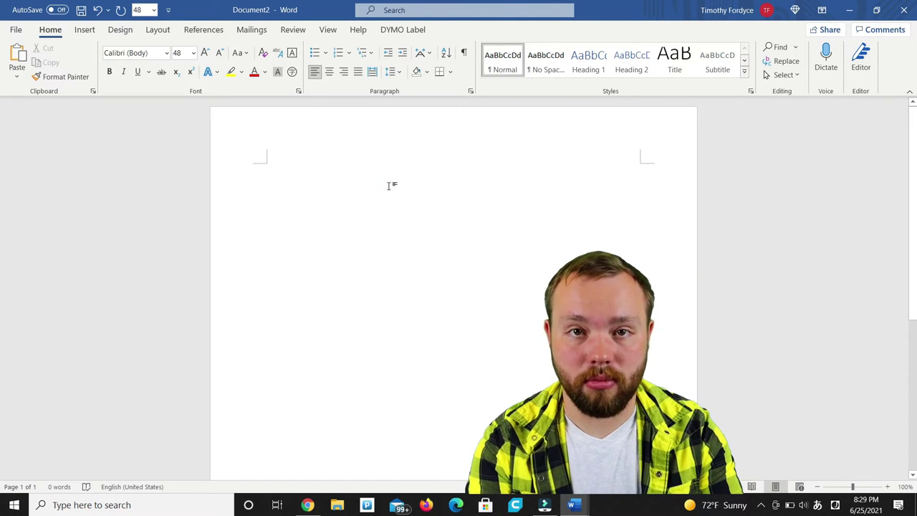
- Enter the katakana カード by typing ka-do and choosing the katakana candidate
text(a)
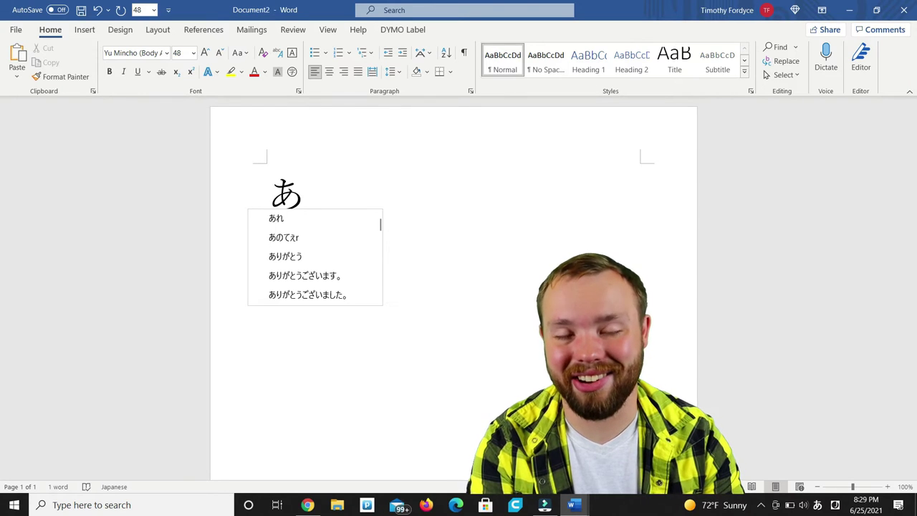
key(BackSpace)
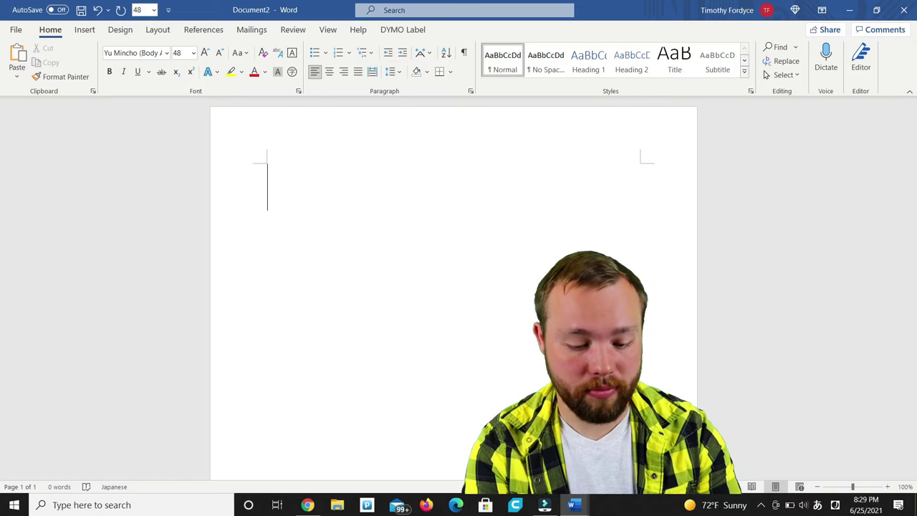
text(k)
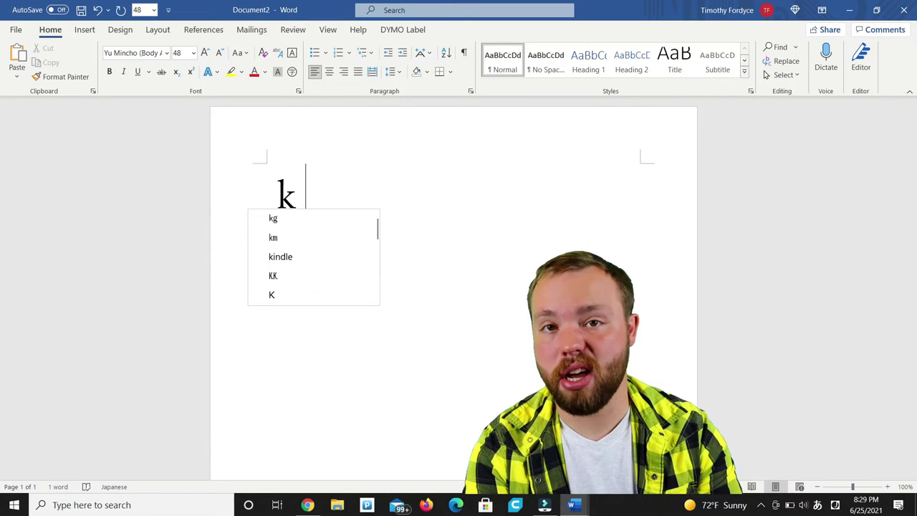
text(a)
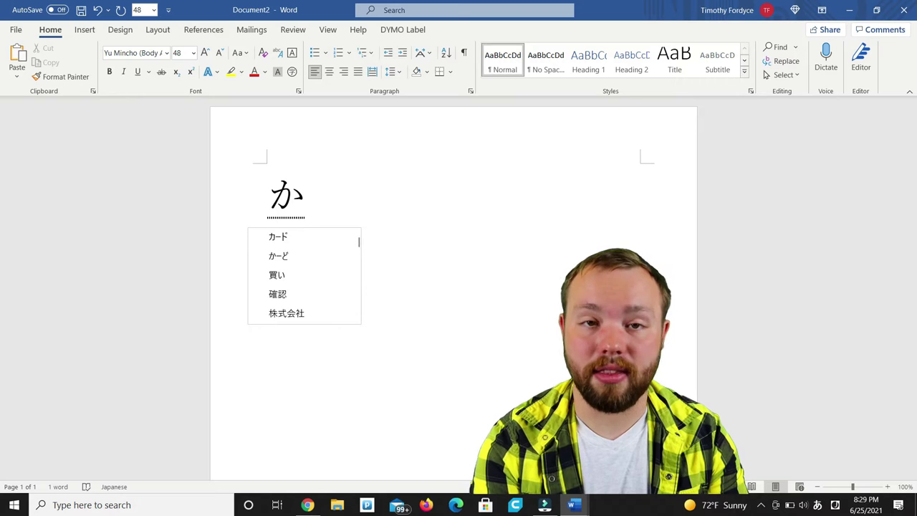
text(-)
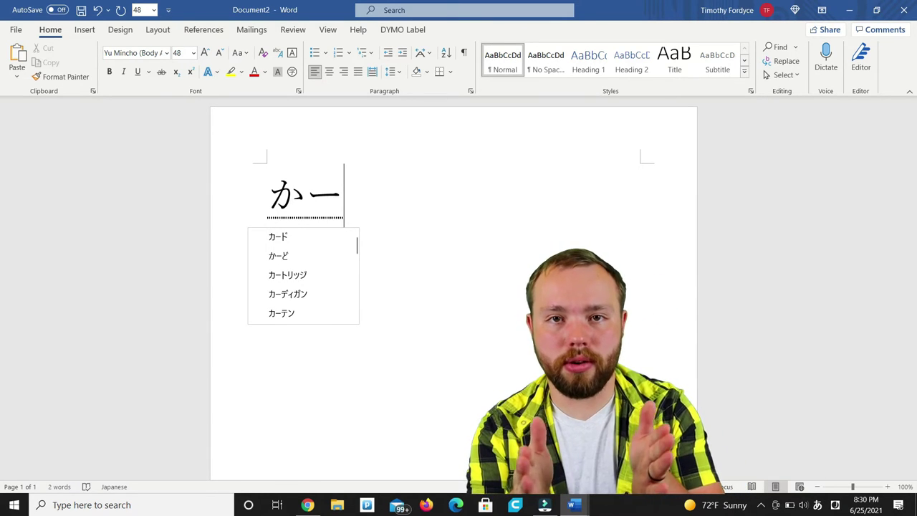
text(do)
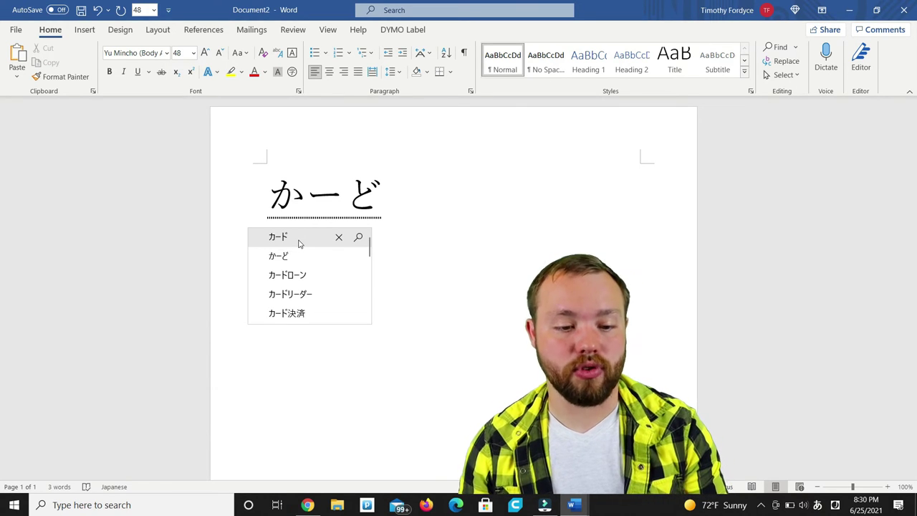
click(300, 244)
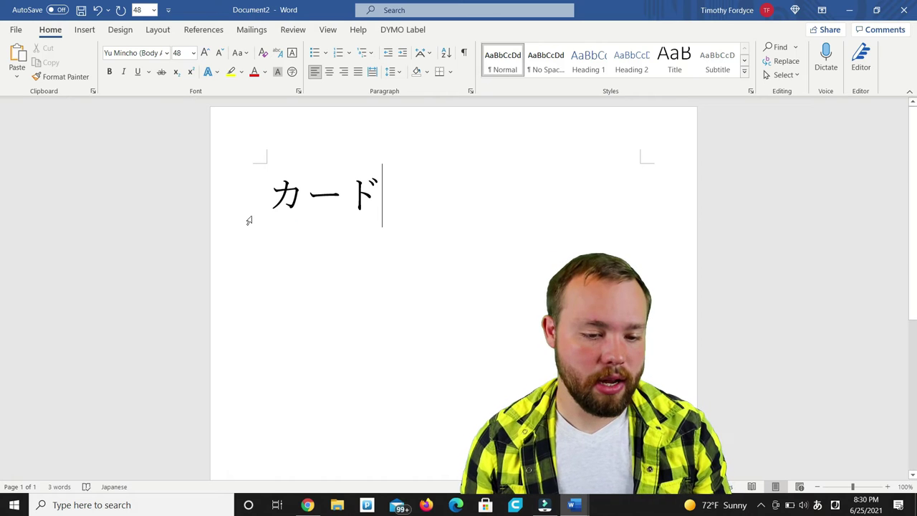
- Select the whole word カード
mouse_move(297, 203)
mouse_down()
mouse_move(395, 198)
mouse_move(284, 195)
mouse_up()
click(468, 205)
drag(386, 201, 272, 198)
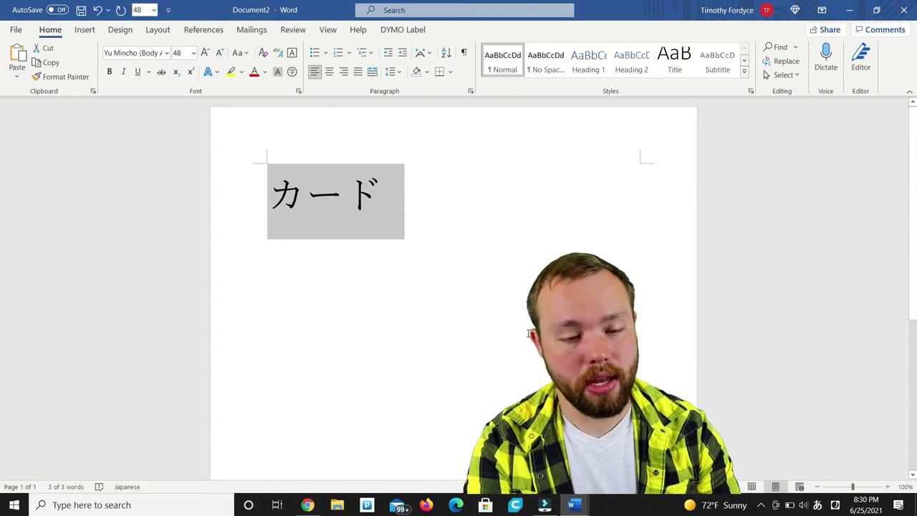
- Delete カード and enter the kanji 私 by typing watashi
key(BackSpace)
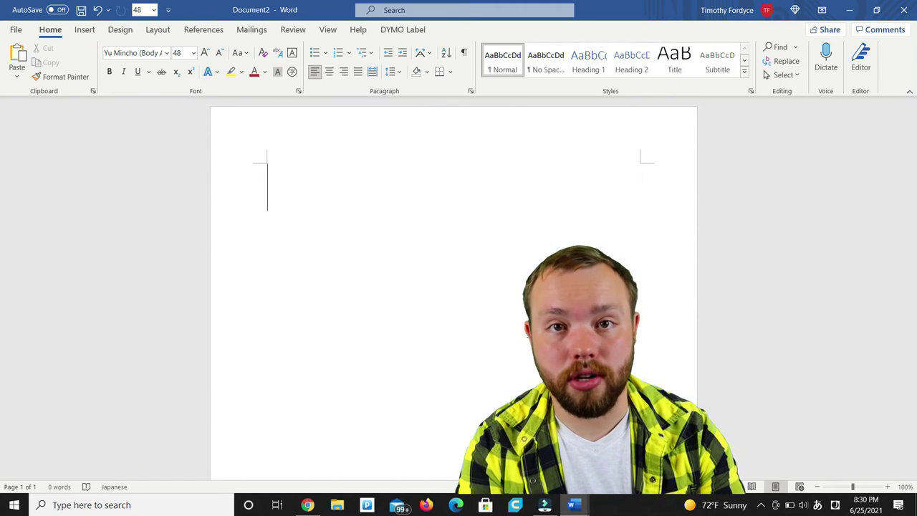
text(waya)
key(Escape)
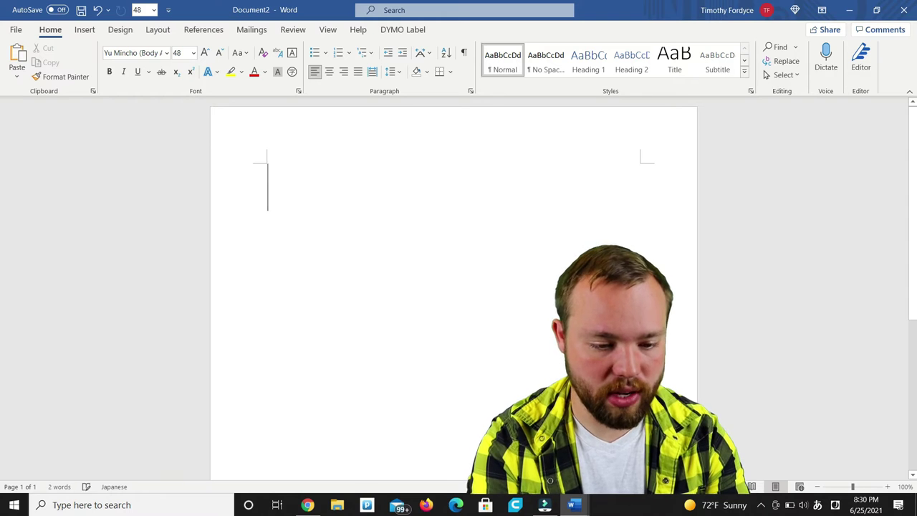
text(watashi)
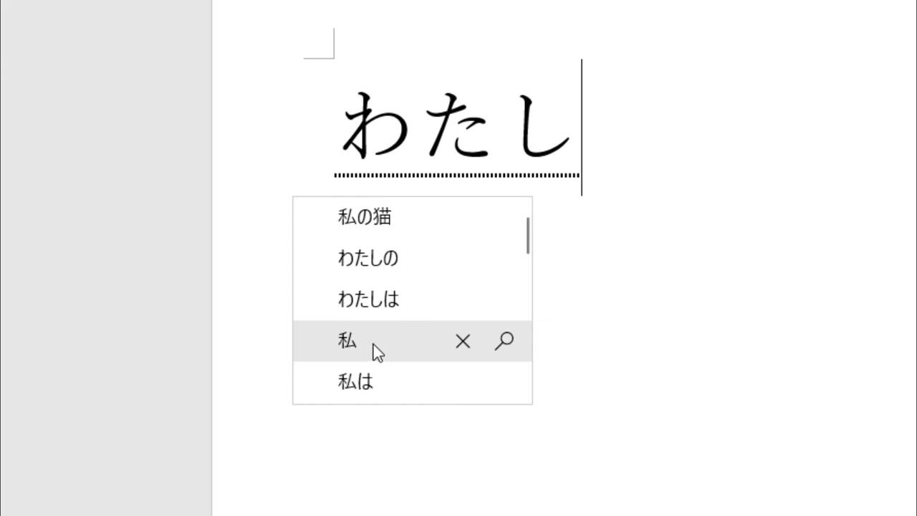
click(287, 296)
- Append の and the kanji 猫 after 私 by typing no and neko
click(332, 200)
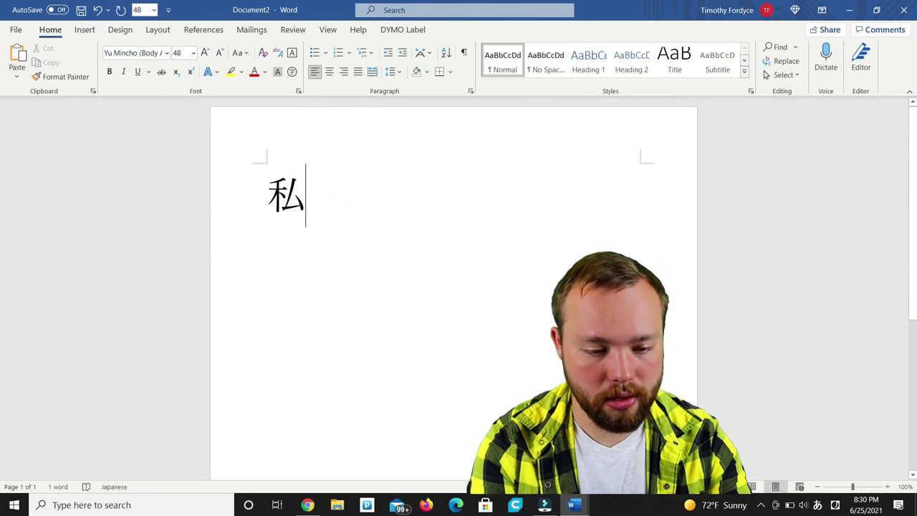
text(no)
key(Return)
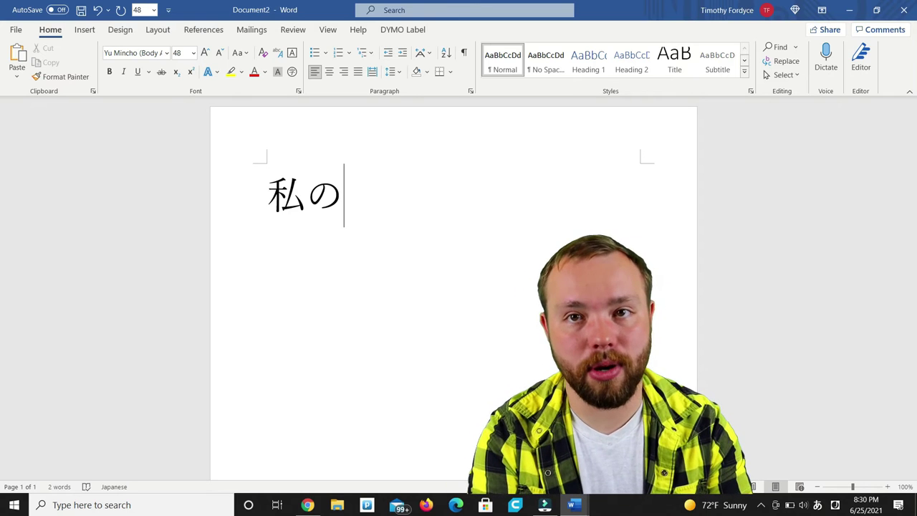
text(neko)
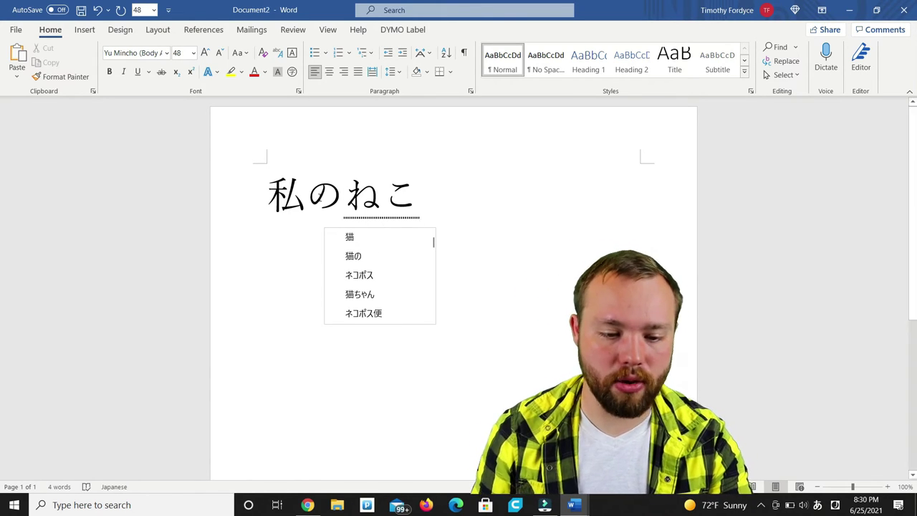
click(357, 239)
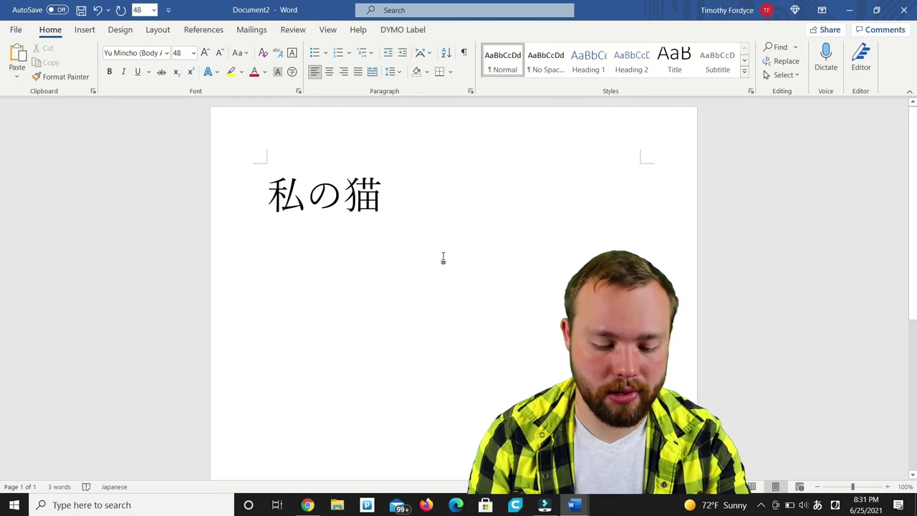
- Append が and ばくはつぶつです。 in hiragana after 私の猫
text(ga)
key(Return)
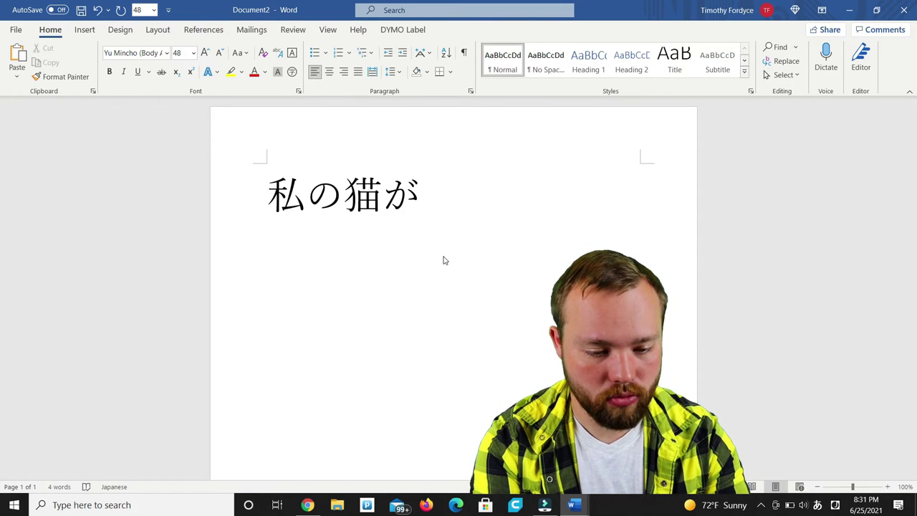
text(bakuhatsu)
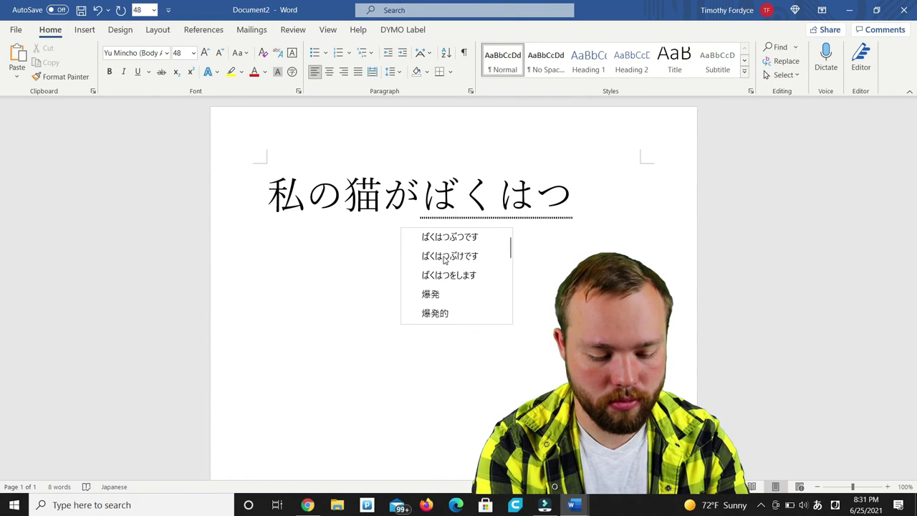
text(butsu)
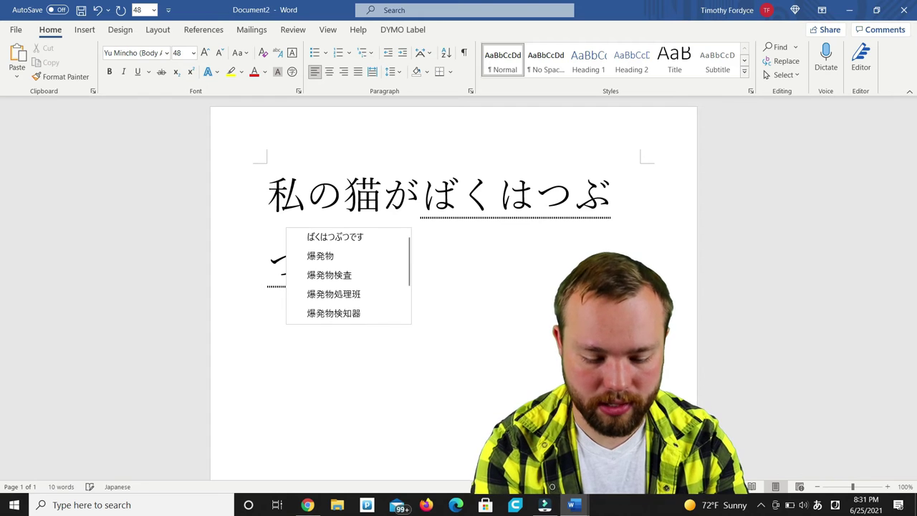
text(desu.)
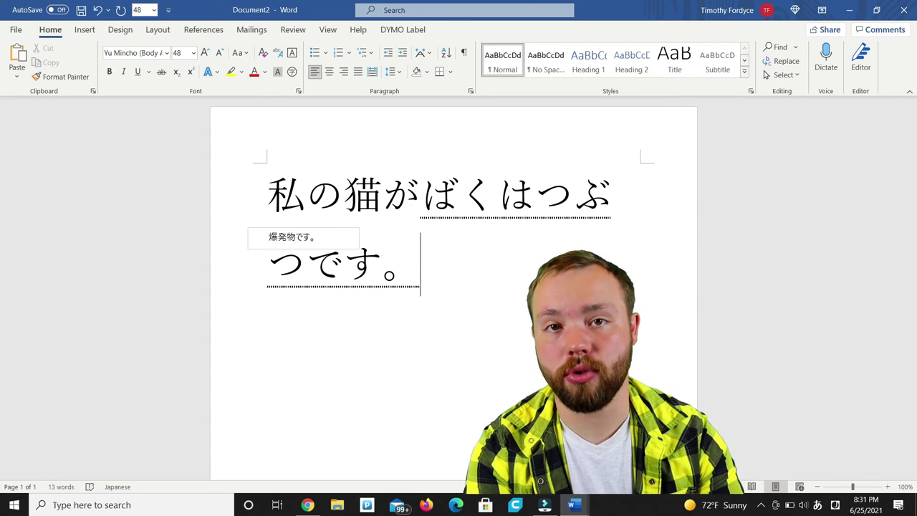
key(Return)
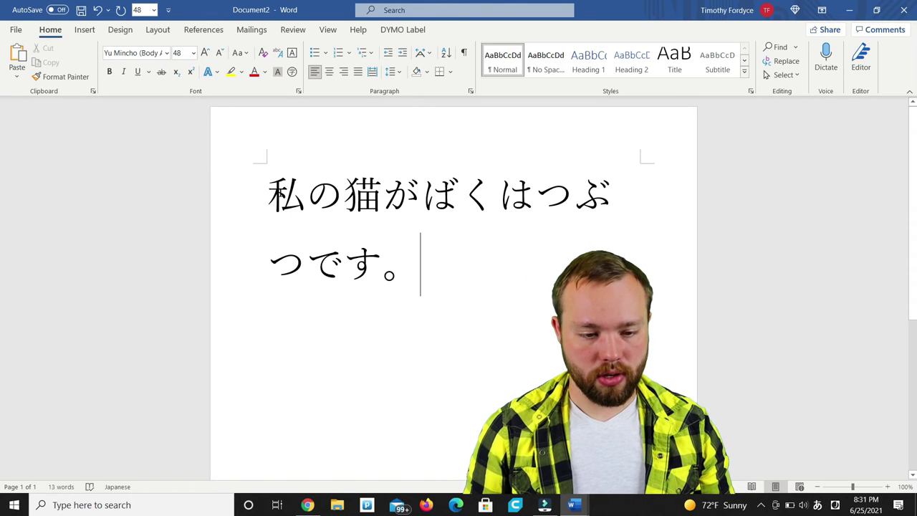
- Select the whole sentence including the final 。, then deselect it
drag(272, 194, 418, 203)
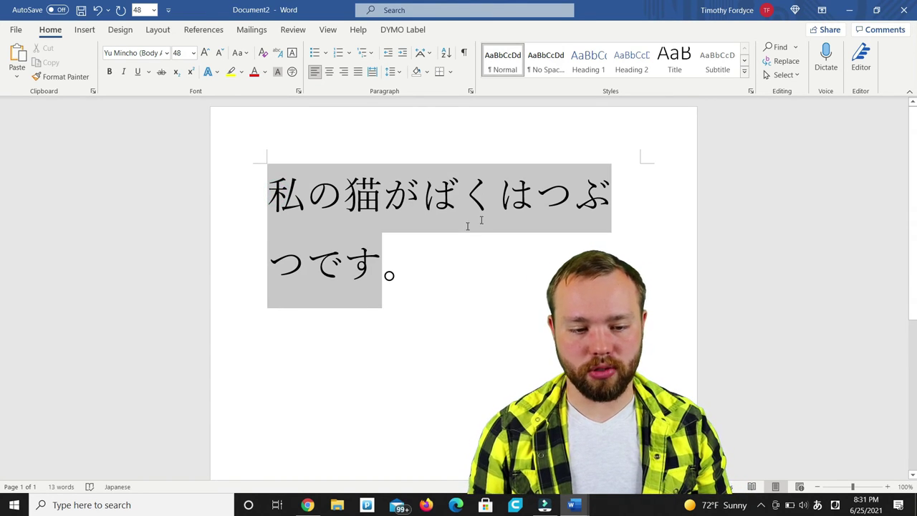
drag(456, 230, 425, 273)
click(473, 302)
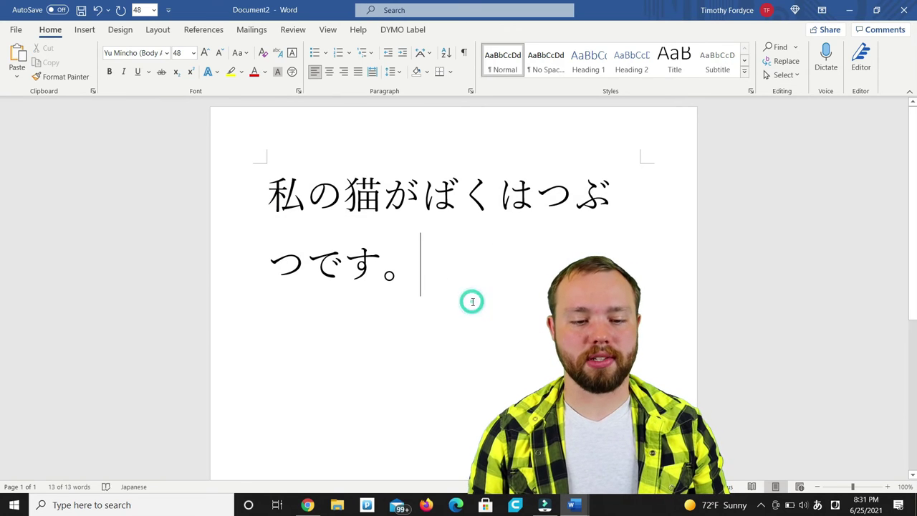